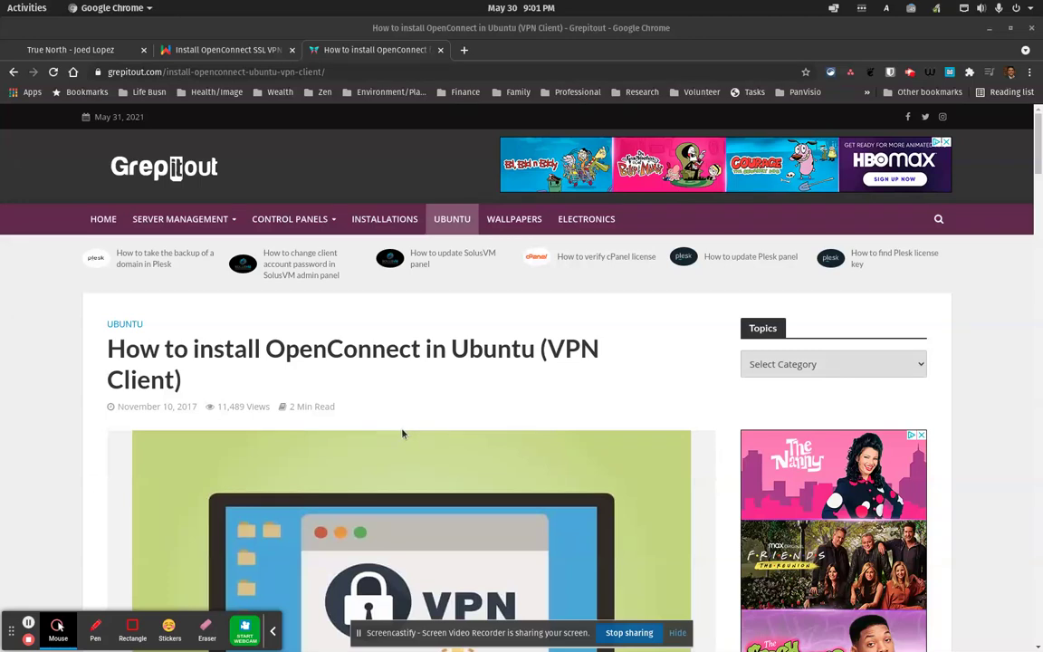
Examine the Grepitout article on installing OpenConnect in Ubuntu, from its title down to the installation command
left_click_drag(109, 350, 217, 395)
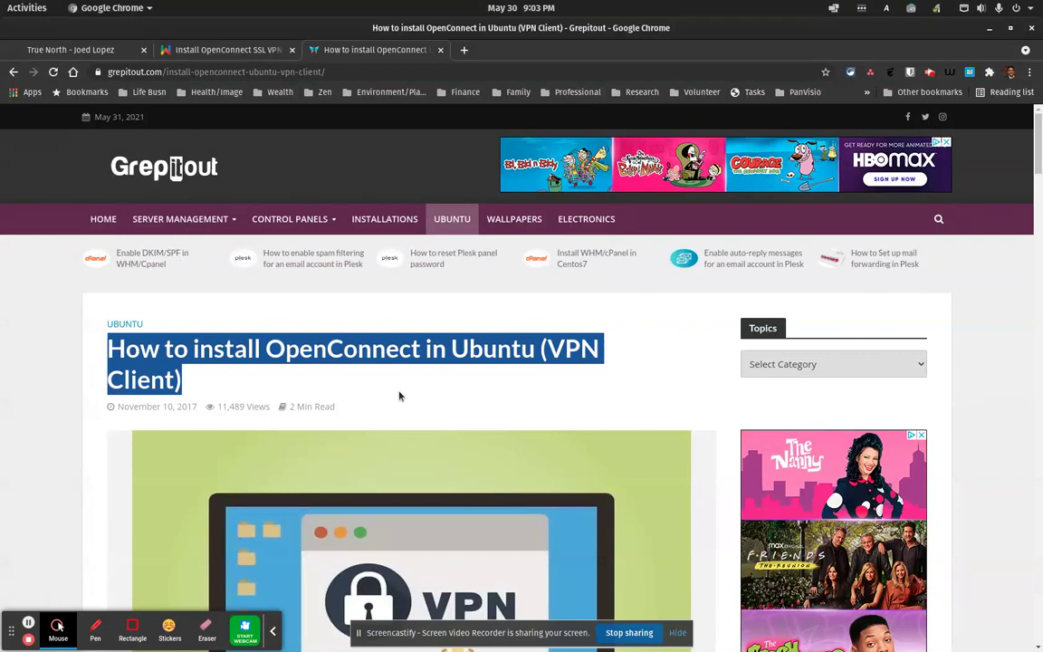
scroll(455, 387, "down", 5)
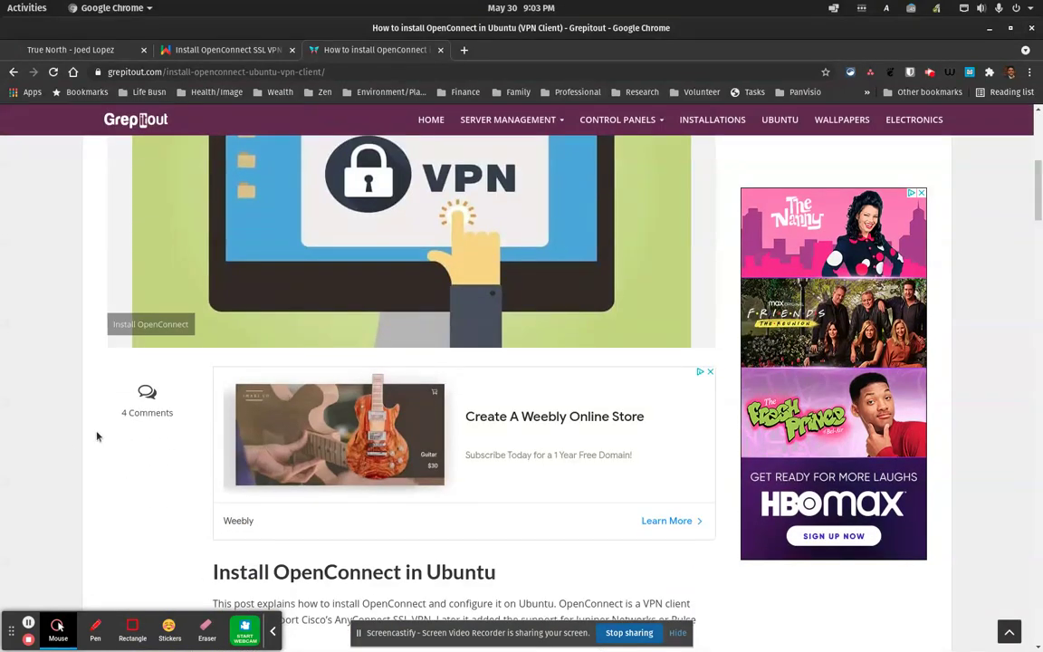
scroll(100, 435, "down", 4)
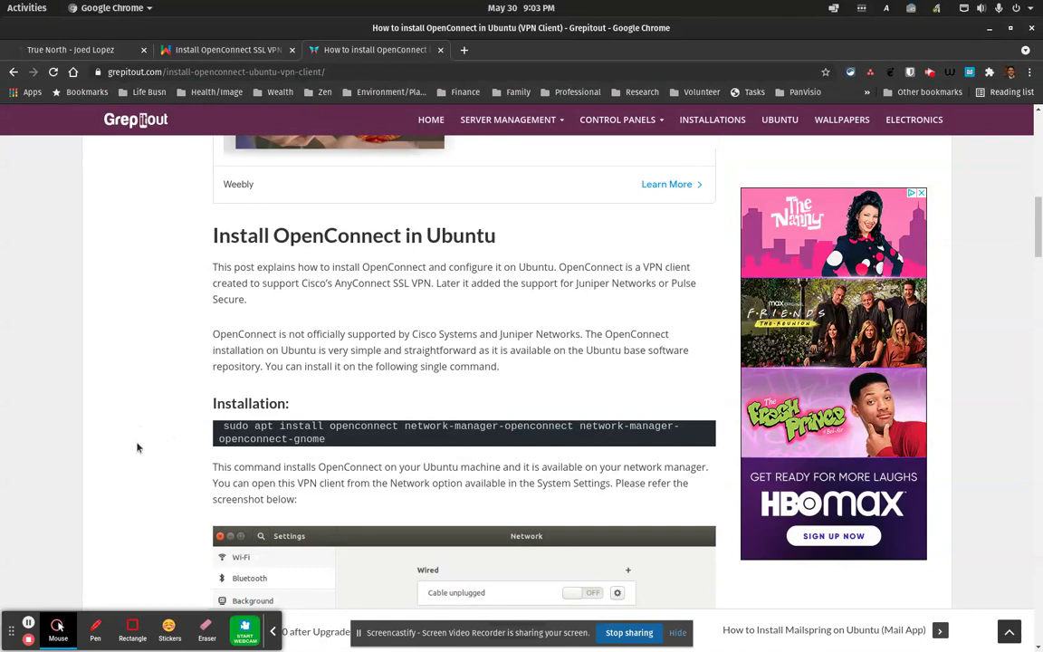
scroll(144, 398, "down", 1)
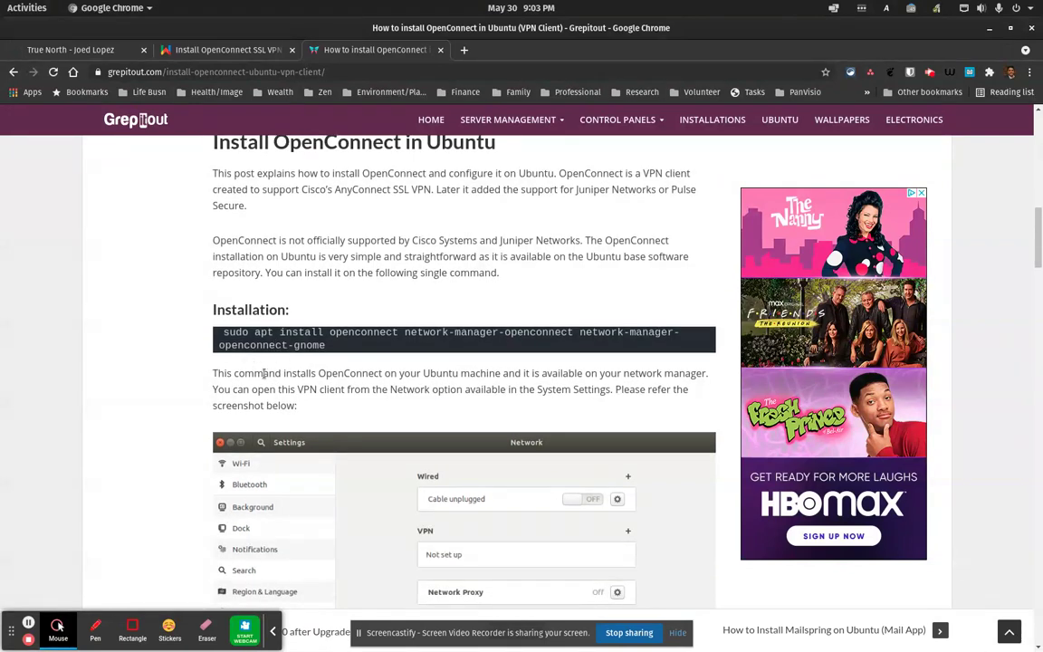
Switch to the system Settings and show the Network page
left_click(1031, 13)
left_click(914, 127)
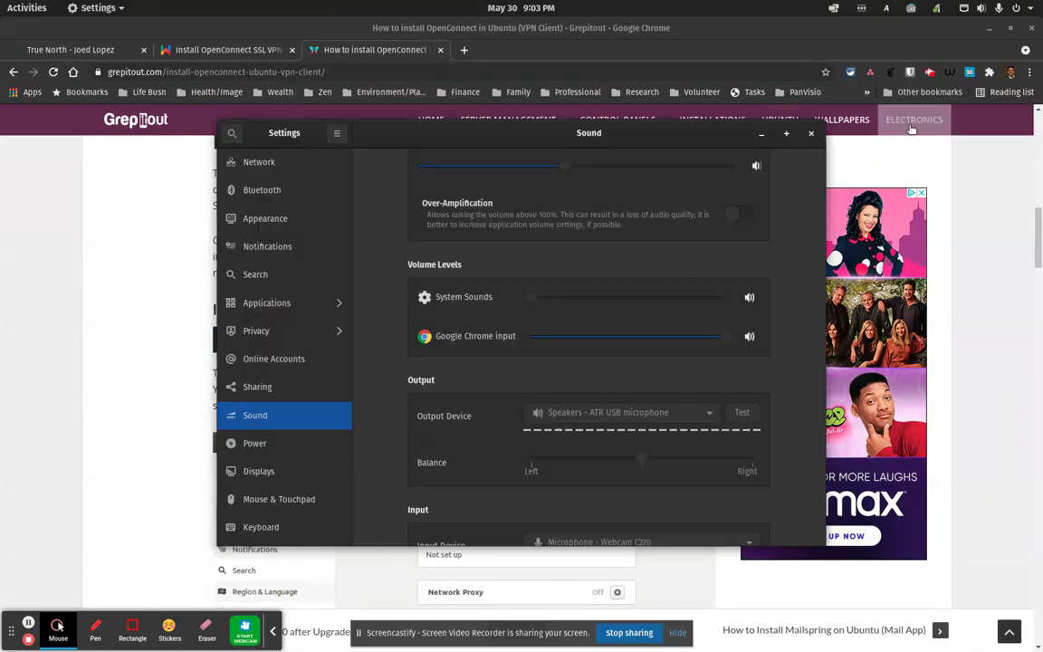
left_click(263, 184)
left_click(268, 166)
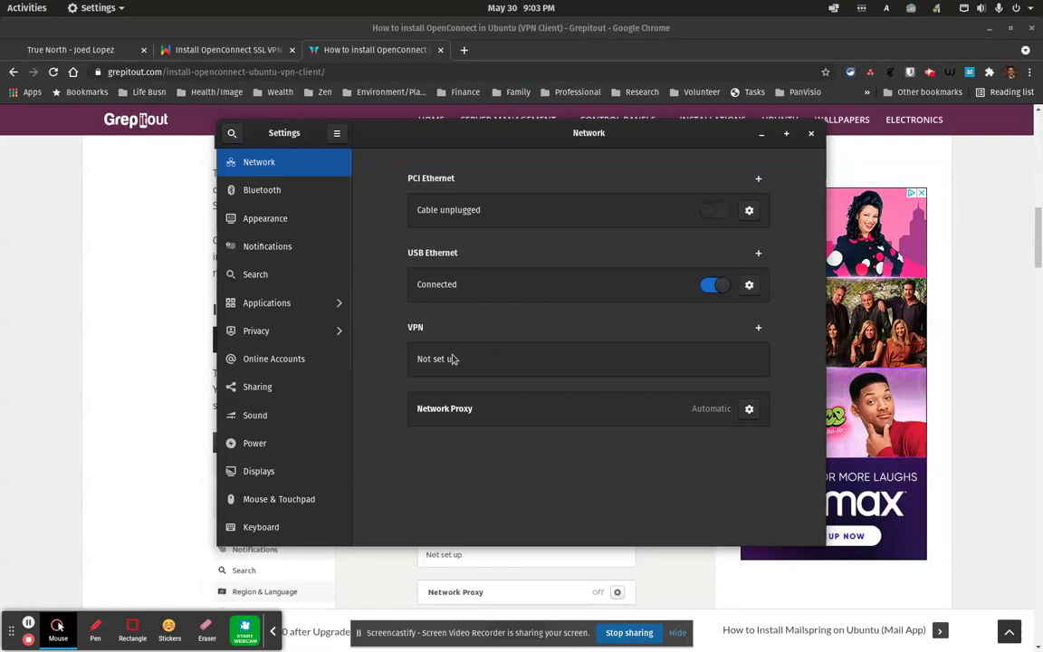
Start adding a Point-to-Point Tunneling Protocol (PPTP) VPN and review its password storage options
left_click(759, 331)
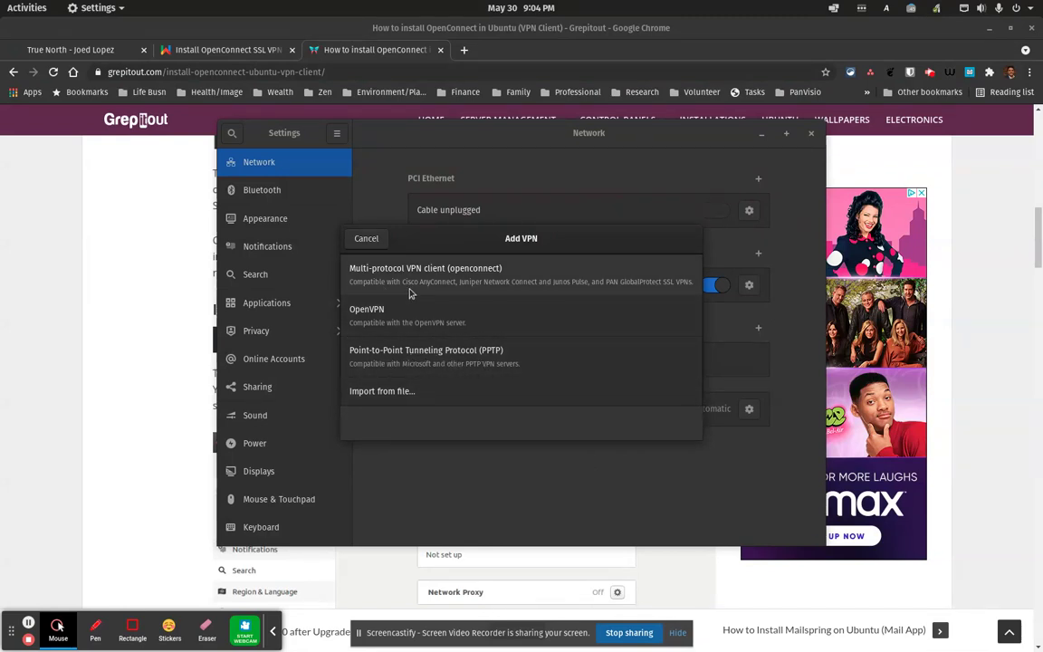
left_click(448, 368)
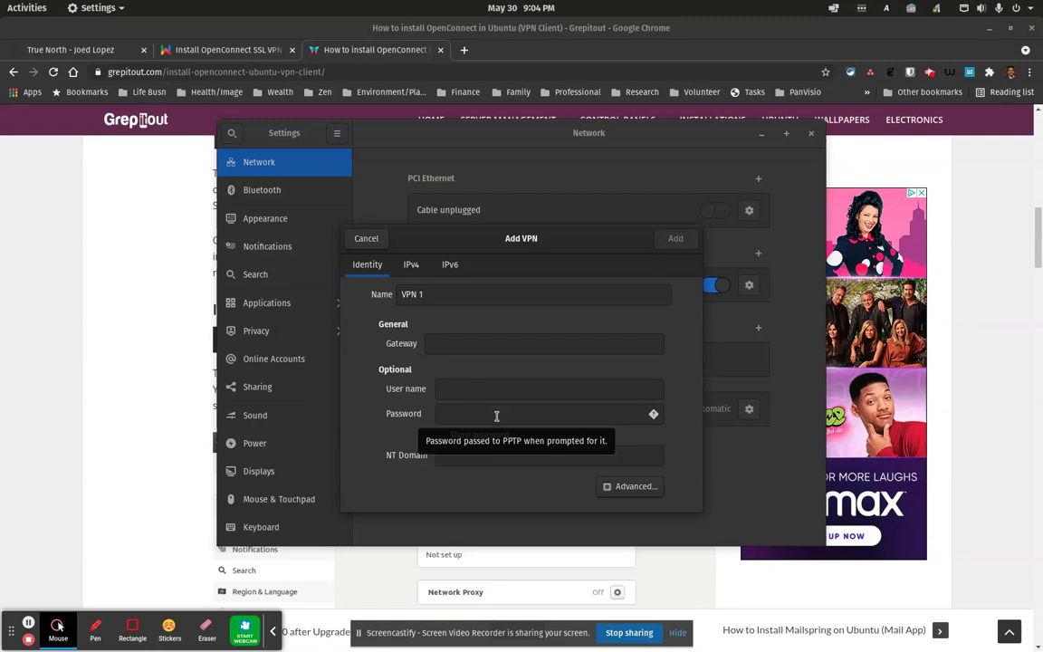
left_click(652, 414)
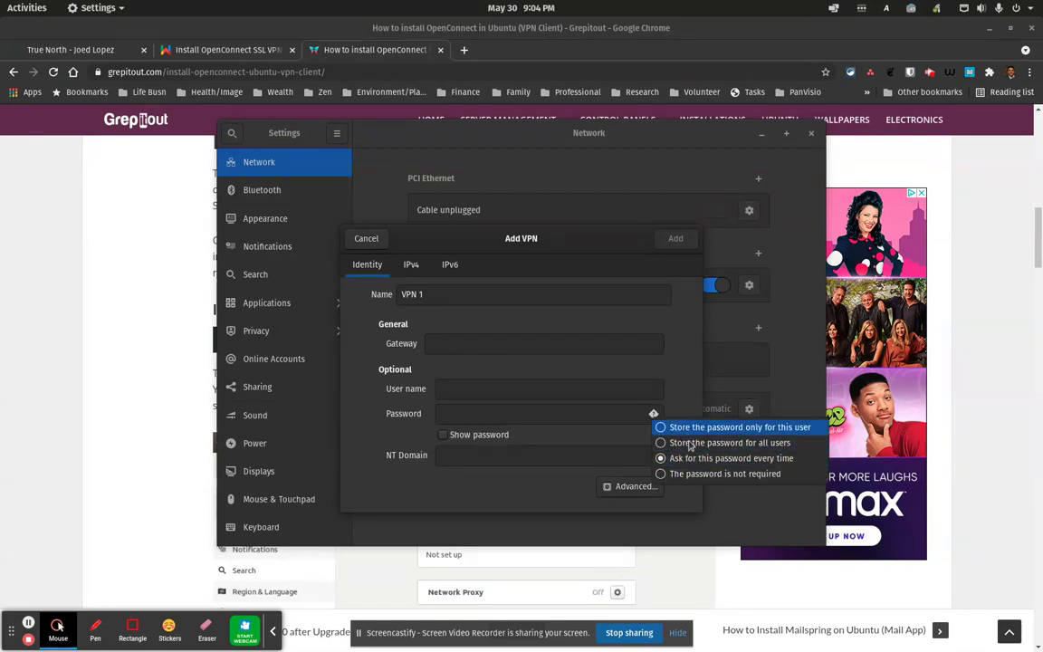
left_click(653, 415)
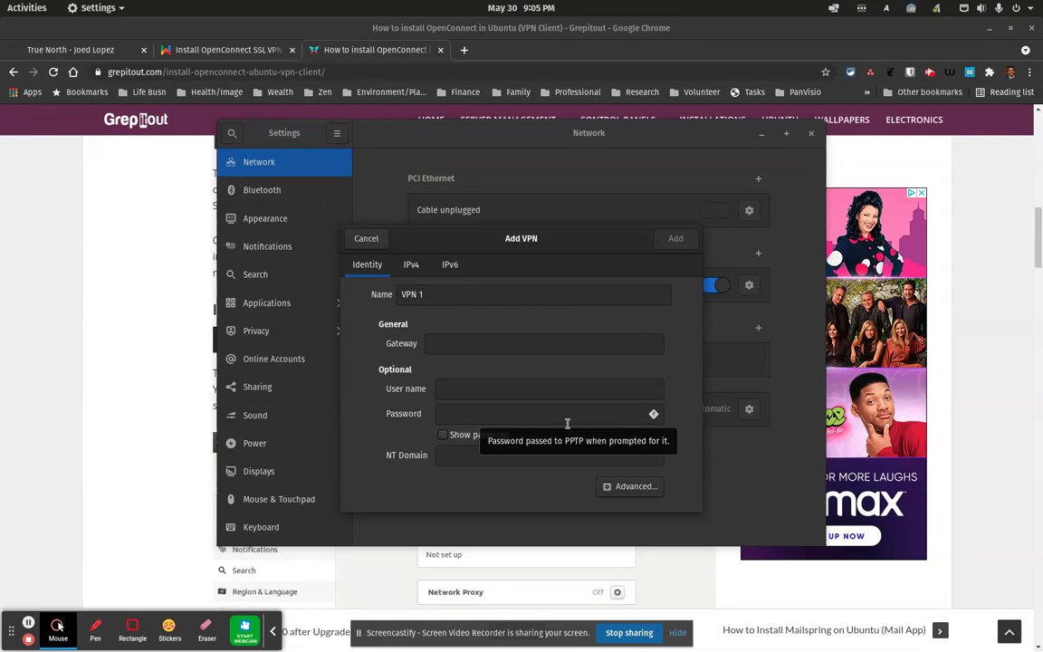
left_click(654, 414)
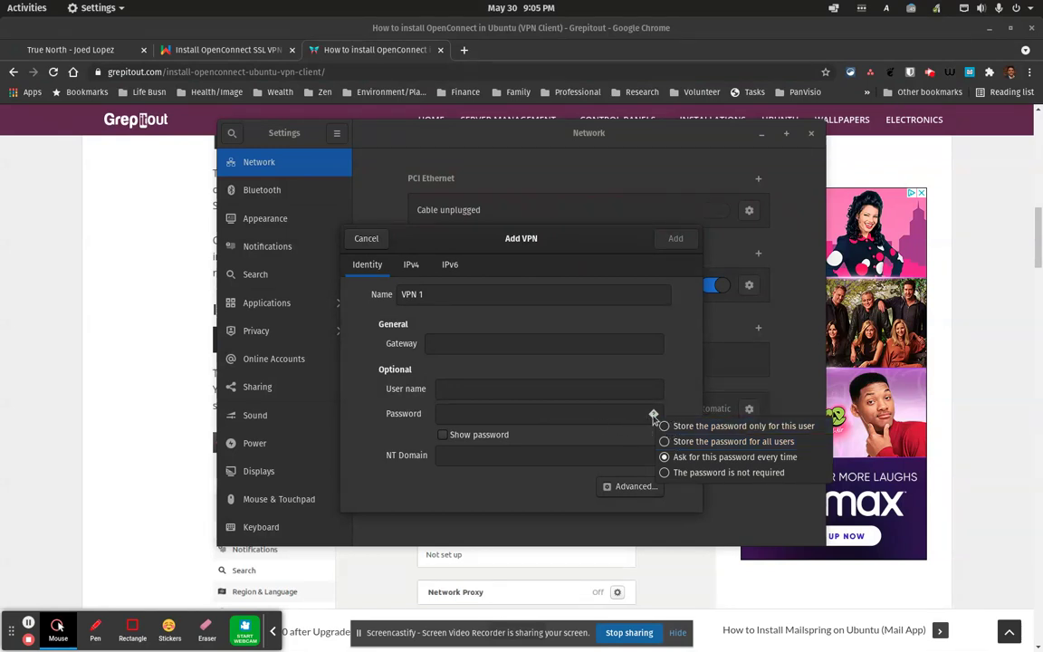
left_click(602, 411)
left_click(653, 413)
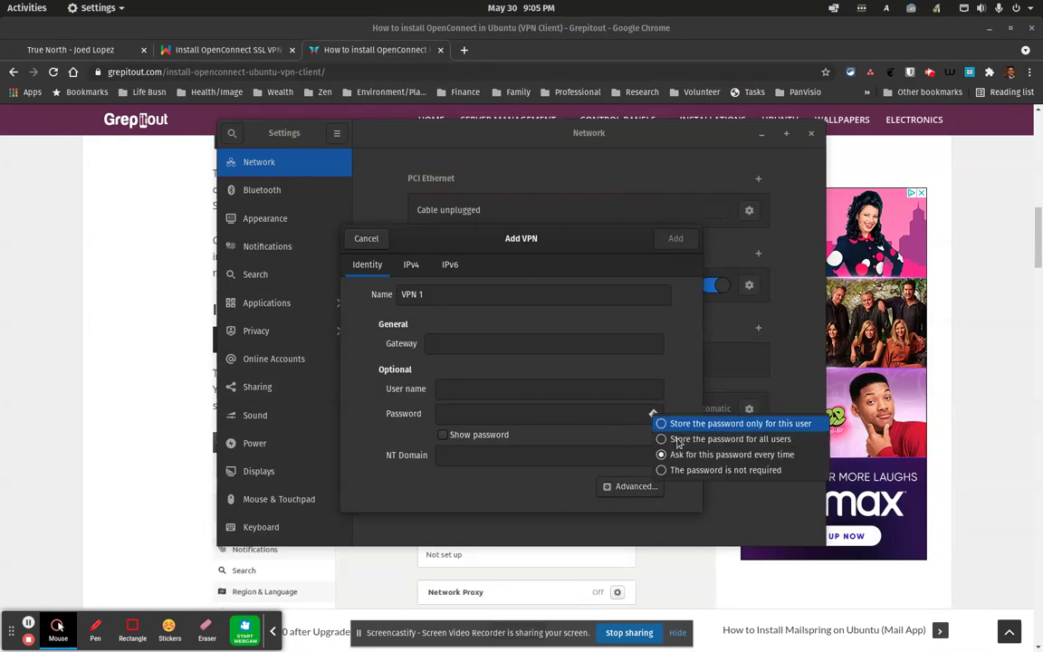
left_click(516, 413)
Check the NT Domain field and the PPTP advanced options, and cancel the new VPN connection
left_click(443, 455)
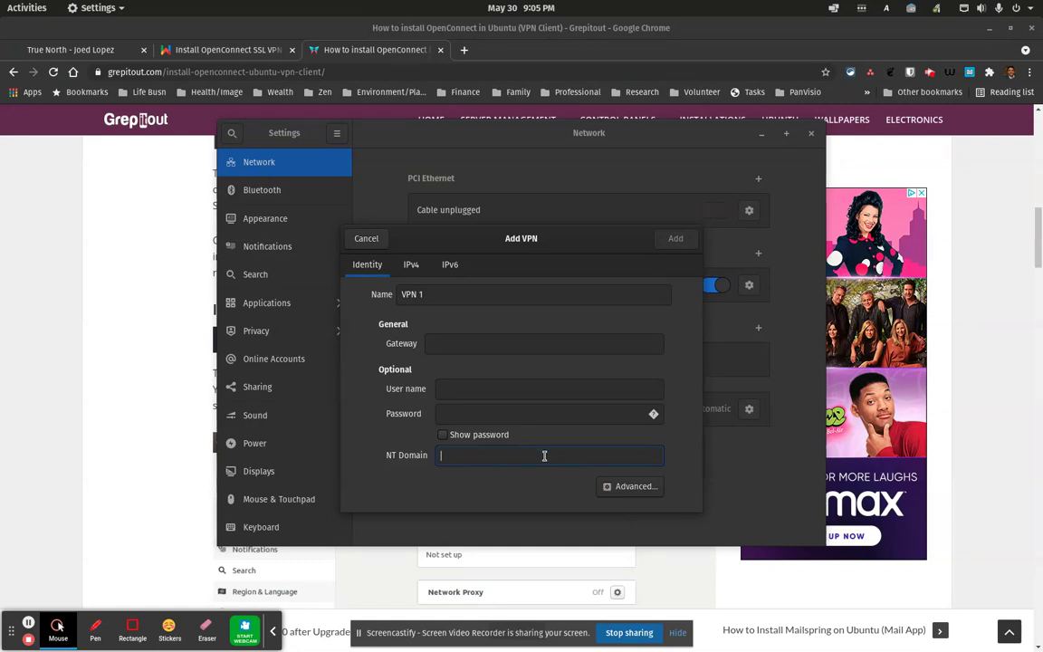
mouse_move(544, 455)
mouse_move(453, 455)
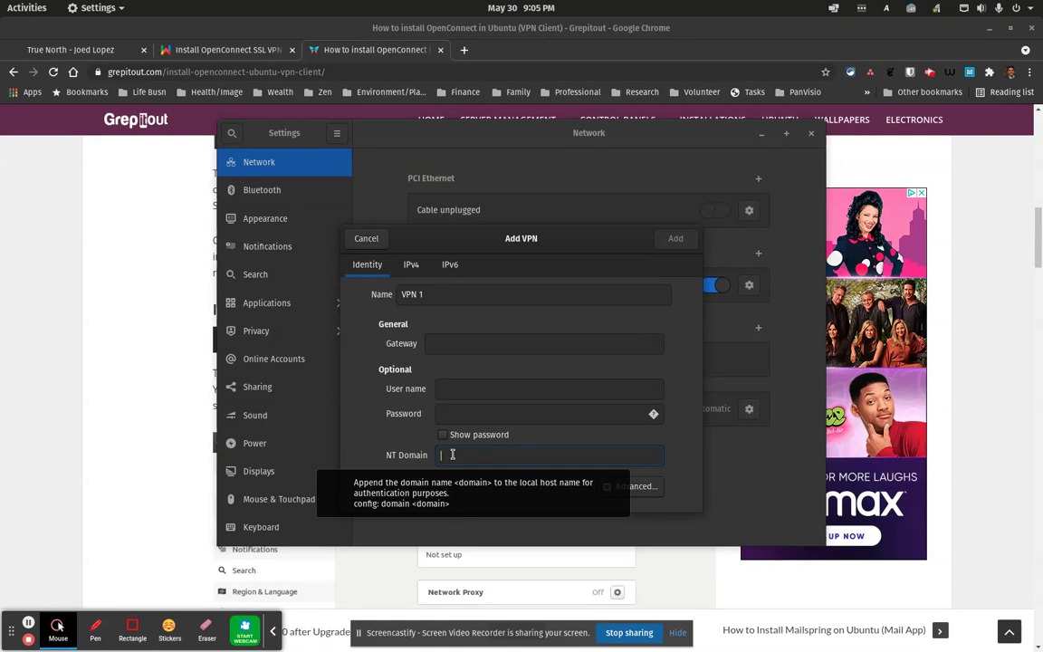
left_click(634, 486)
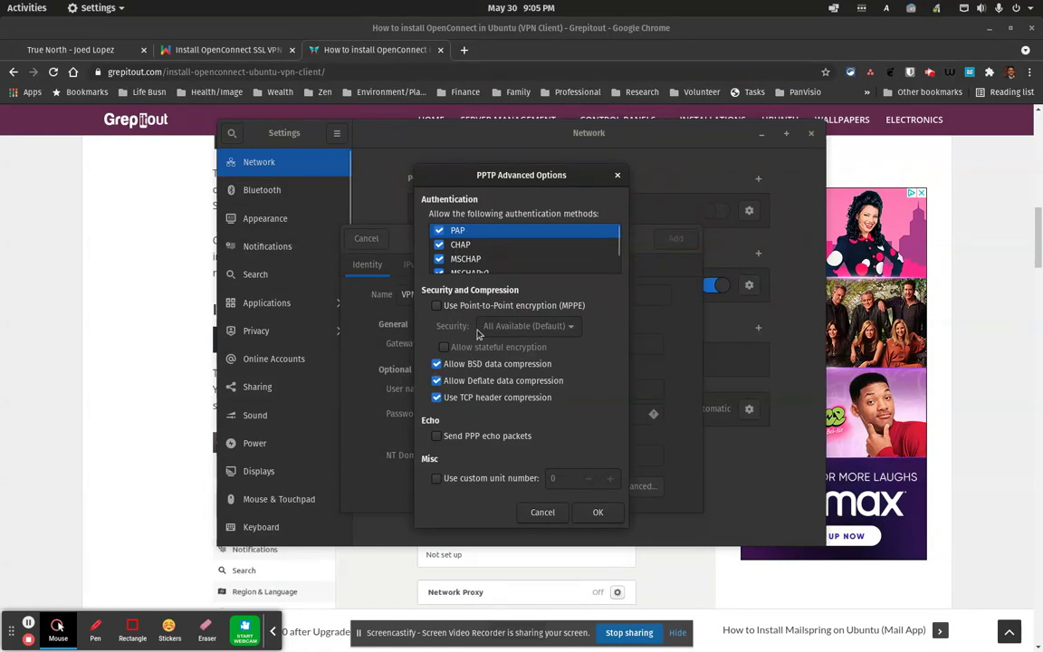
left_click(543, 513)
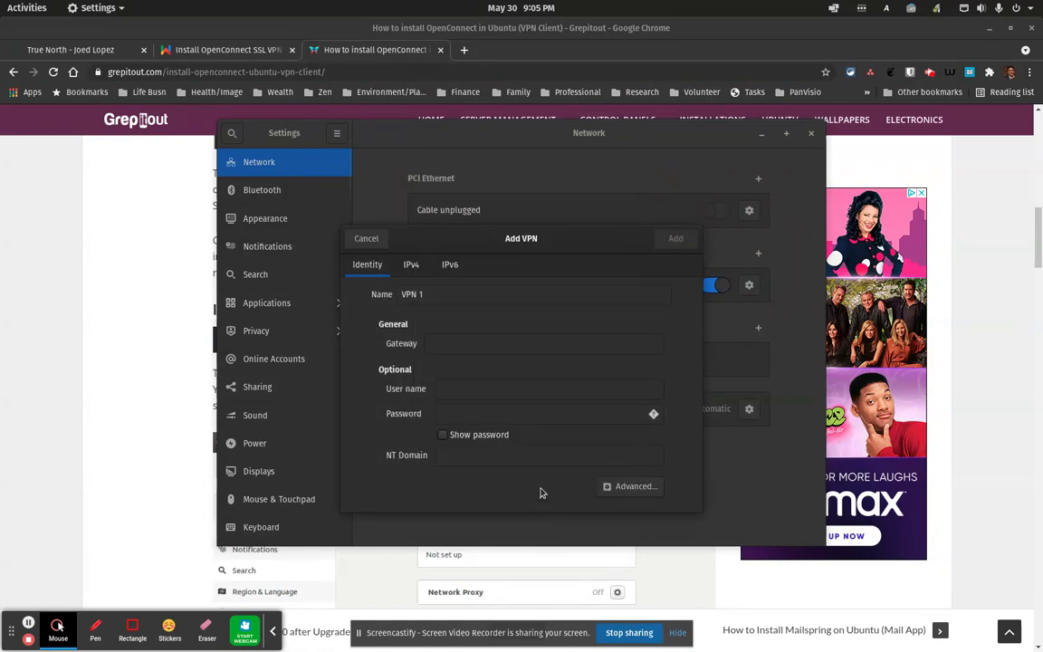
left_click(378, 243)
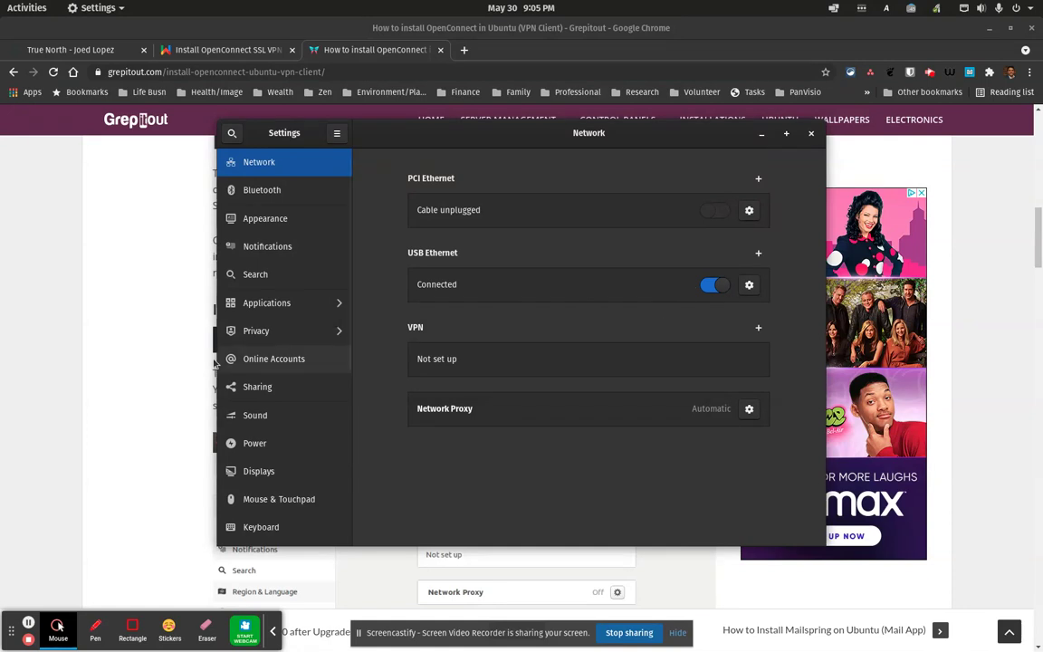
Return to the Chrome article and highlight network-manager-openconnect and network-manager-openconnect-gnome in the installation command
left_click(137, 338)
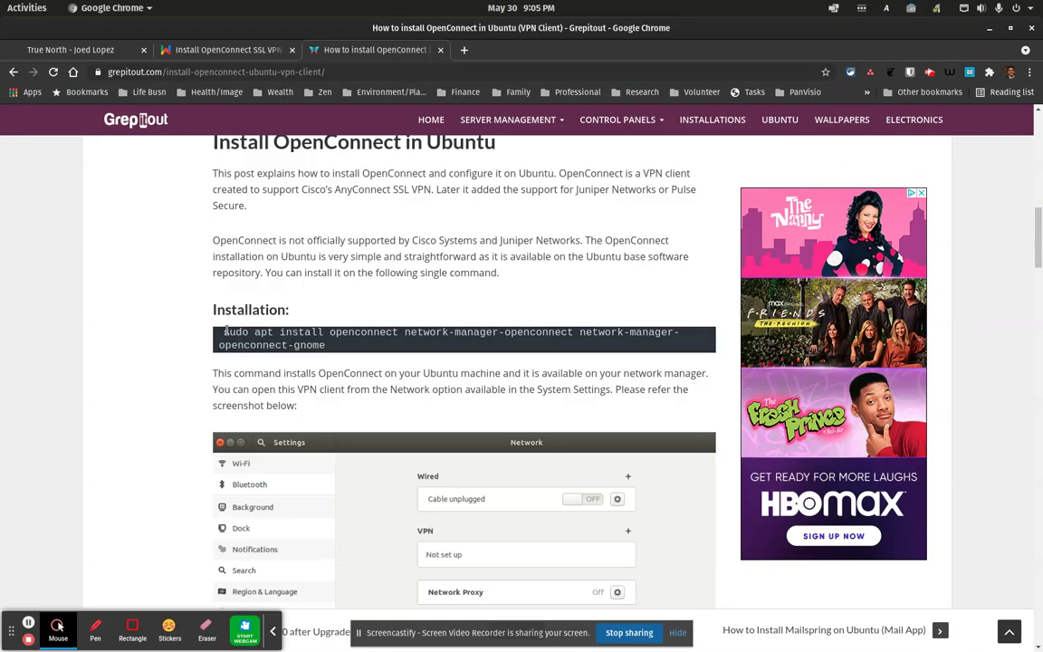
left_click_drag(222, 333, 572, 334)
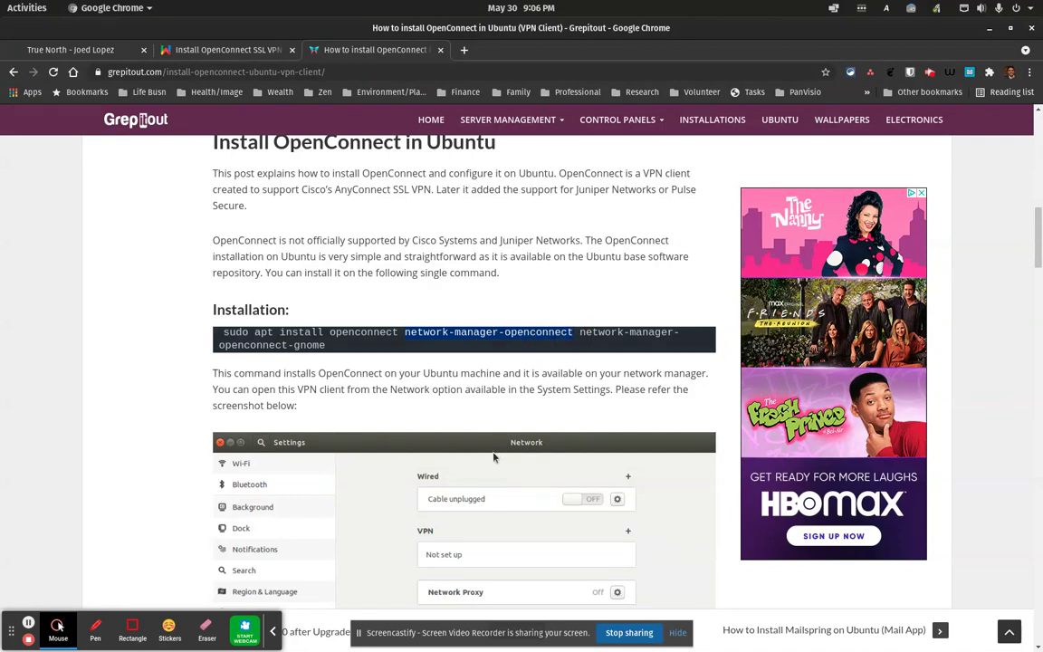
left_click(409, 332)
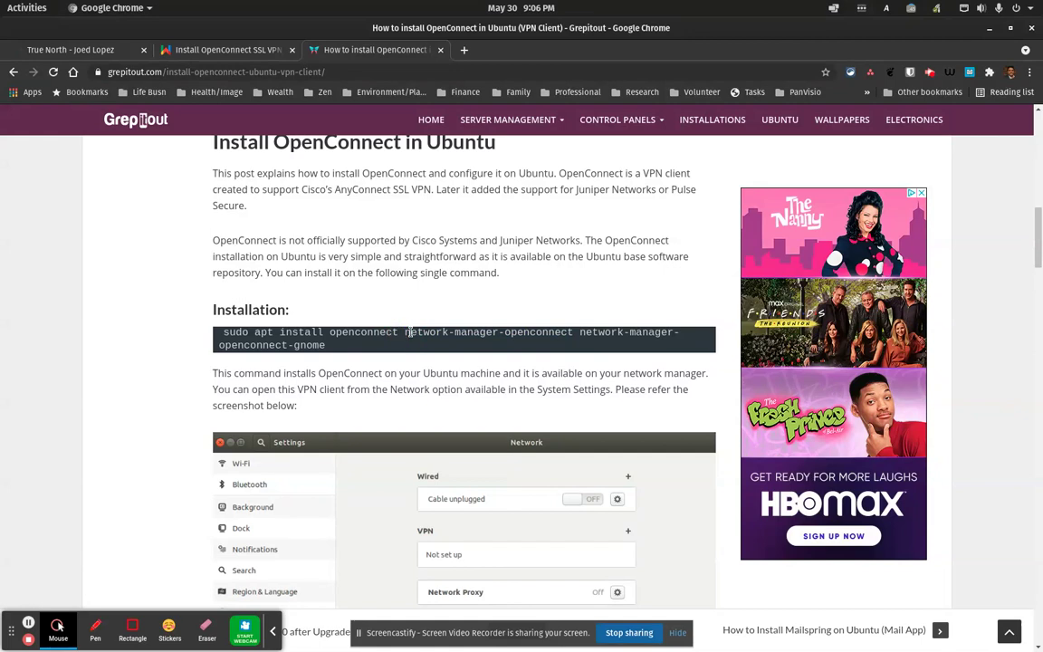
left_click_drag(405, 332, 617, 356)
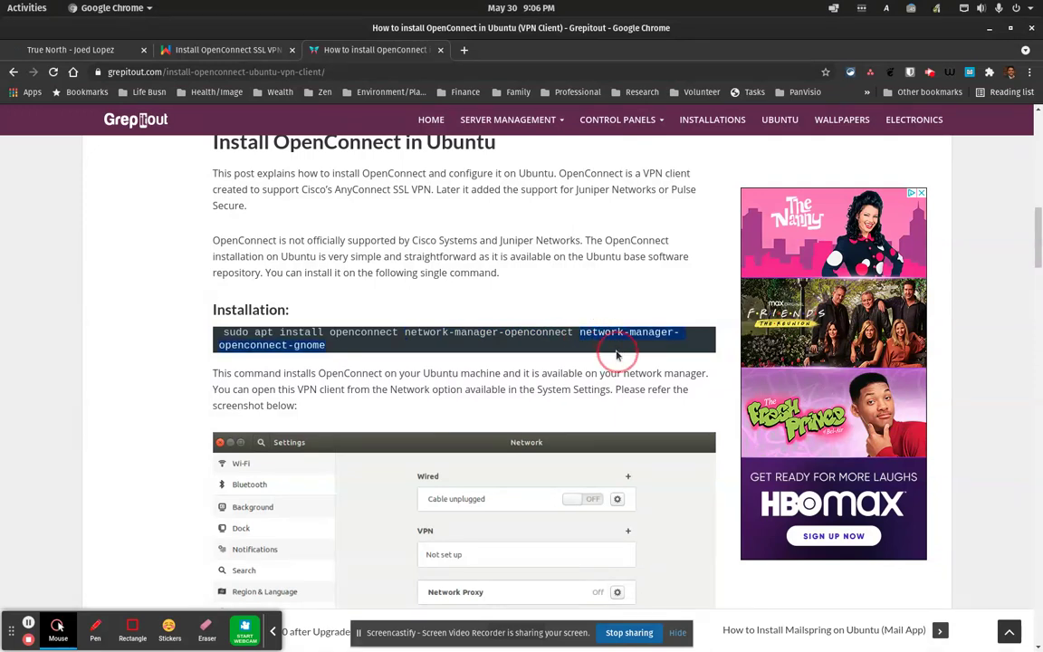
left_click_drag(616, 355, 616, 355)
Switch to Settings, review the available VPN types for a new connection without adding one, and close Settings
left_click(32, 11)
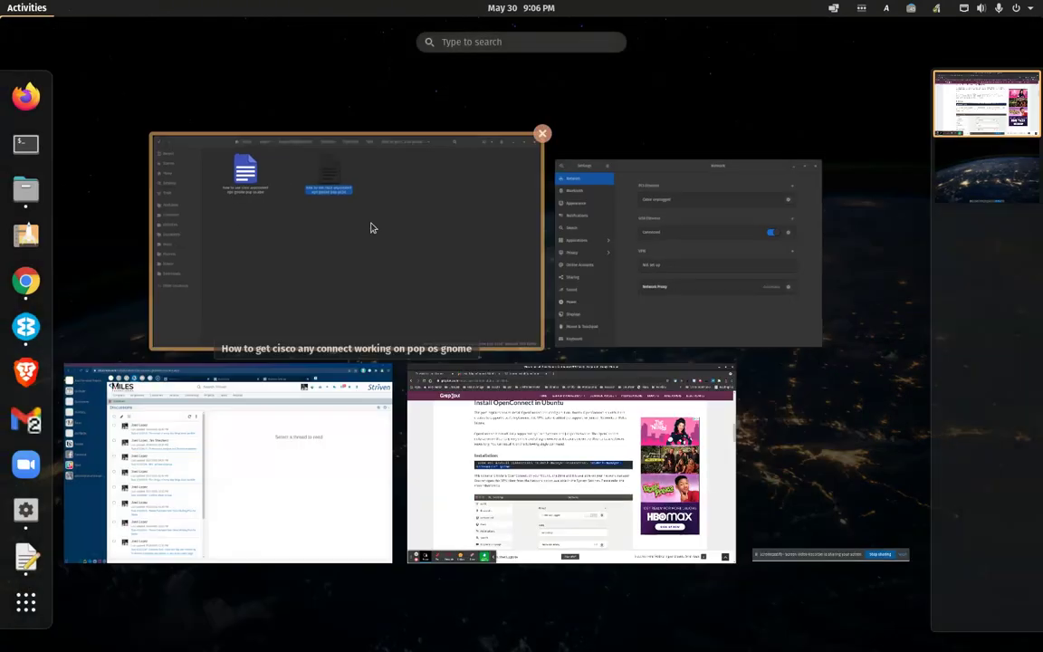
left_click(594, 277)
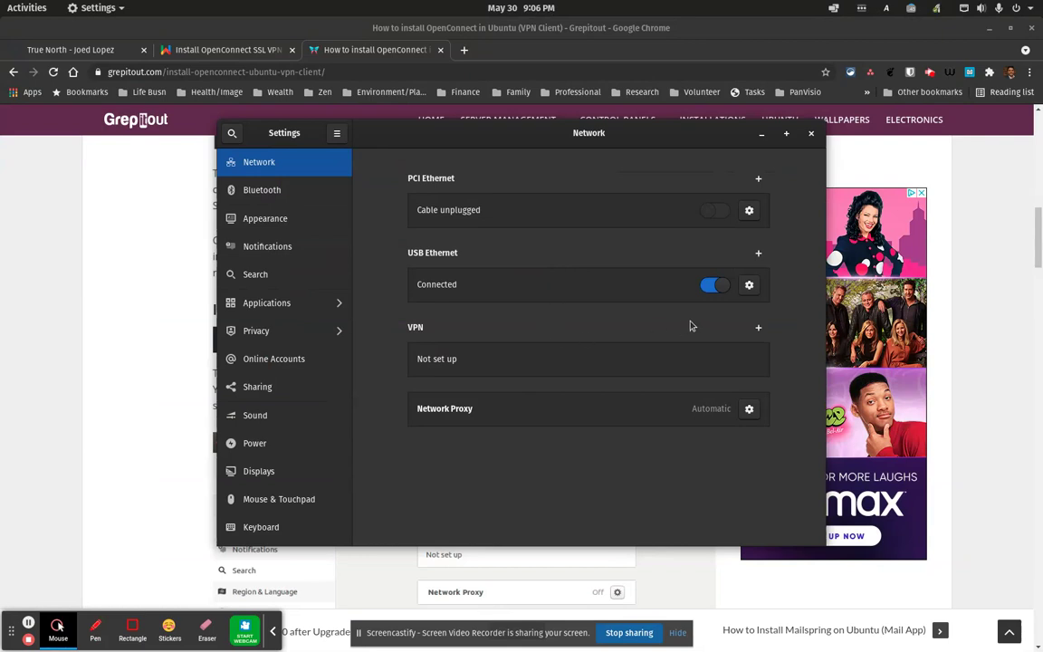
left_click(758, 327)
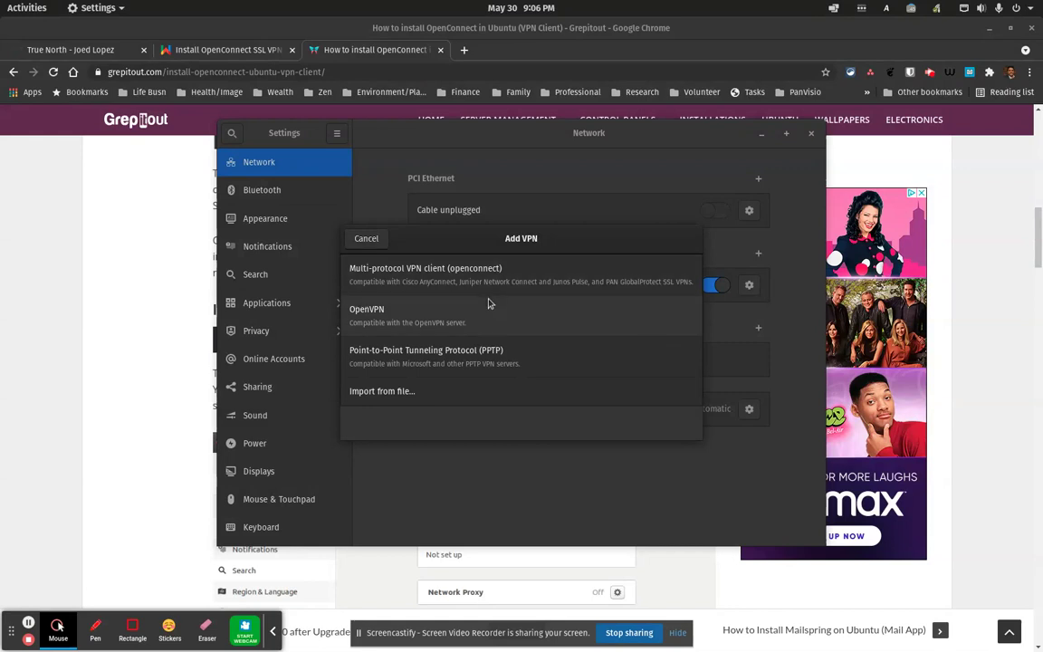
left_click(367, 241)
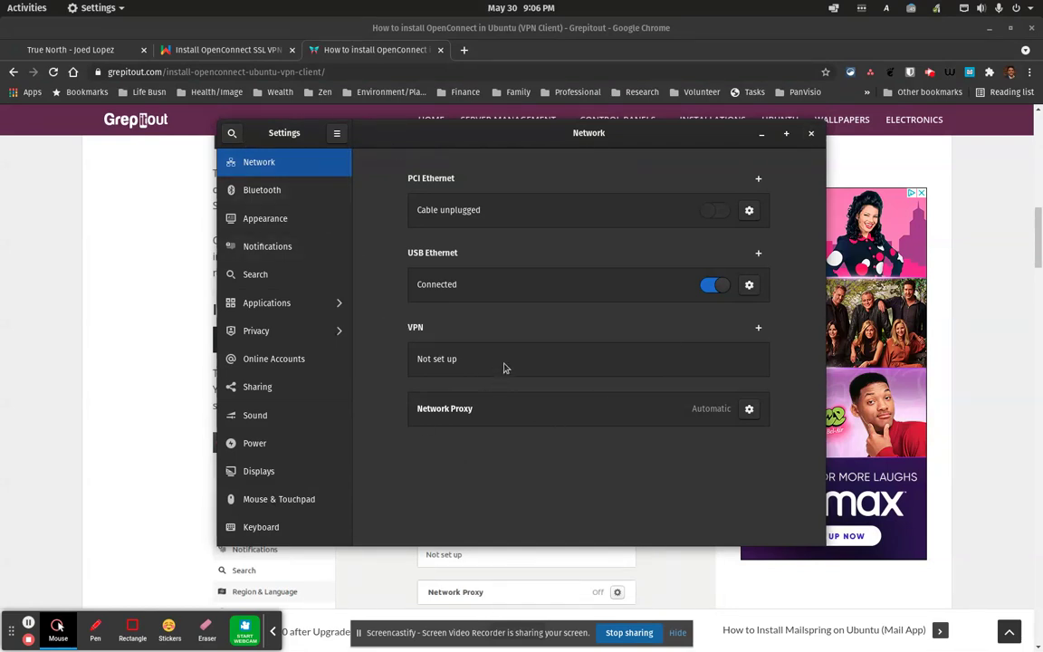
left_click(811, 133)
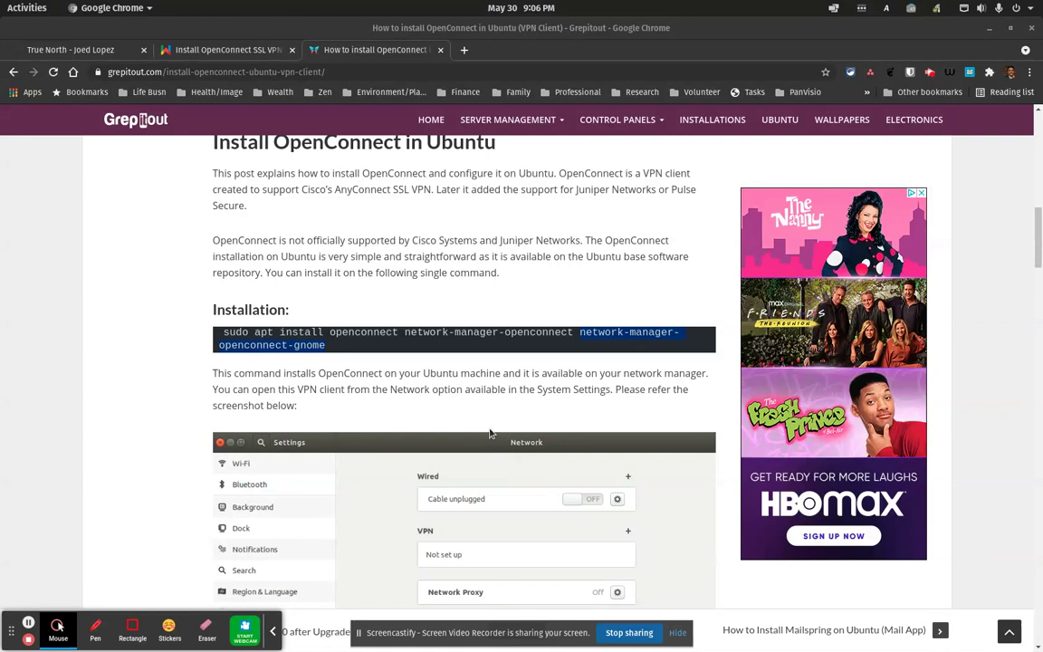
Examine the article's instructions for adding a Cisco AnyConnect VPN, including its name, protocol, gateway and on/off switch
left_click_drag(396, 366, 222, 312)
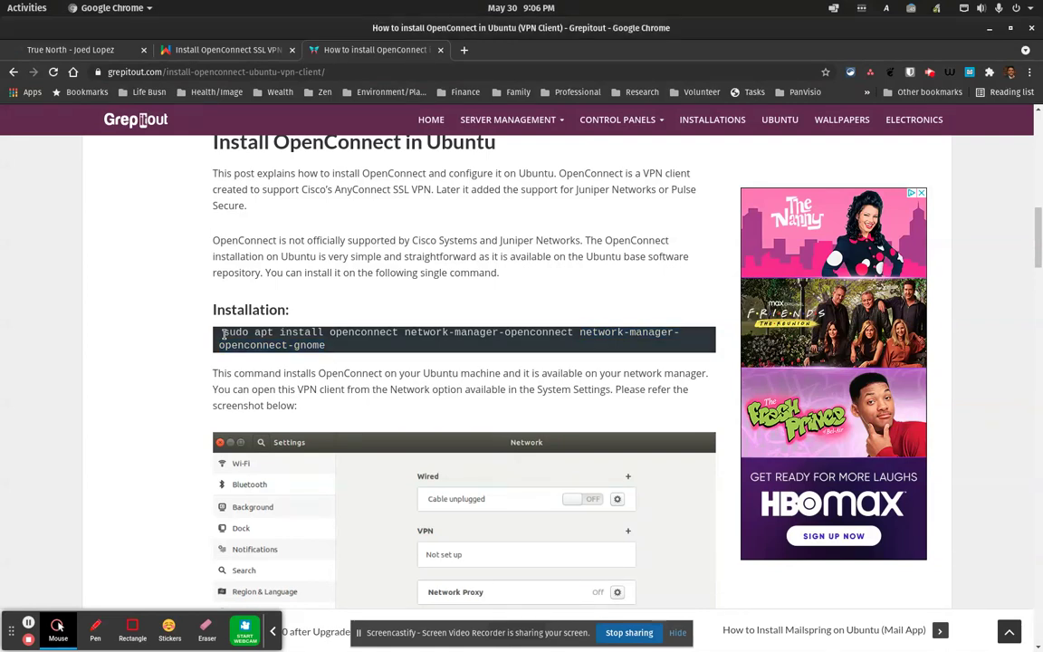
scroll(419, 366, "down", 4)
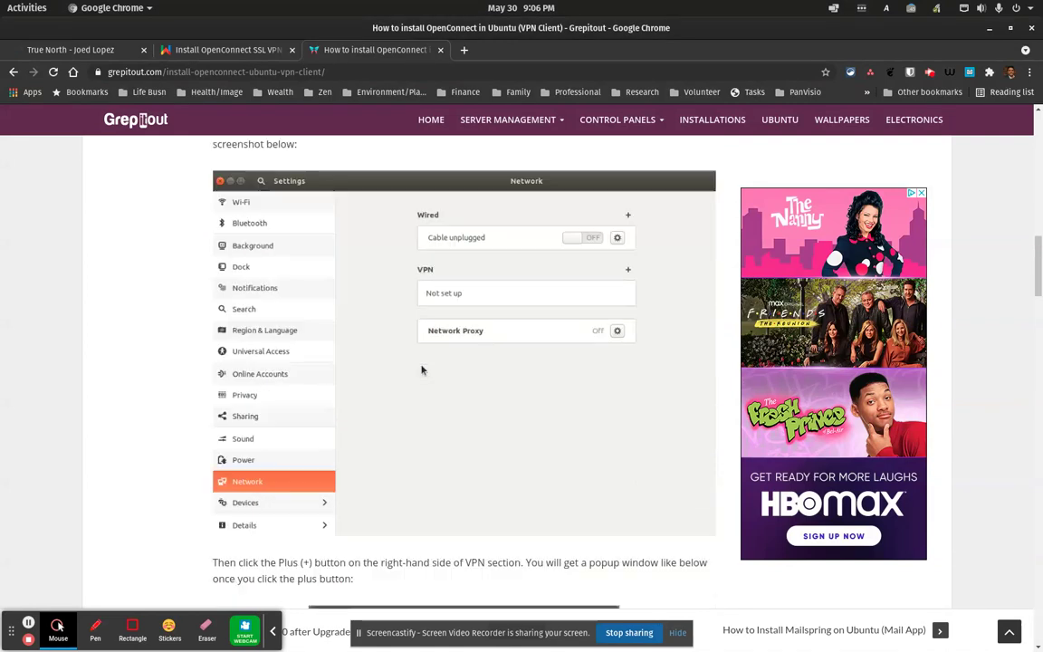
scroll(431, 369, "down", 6)
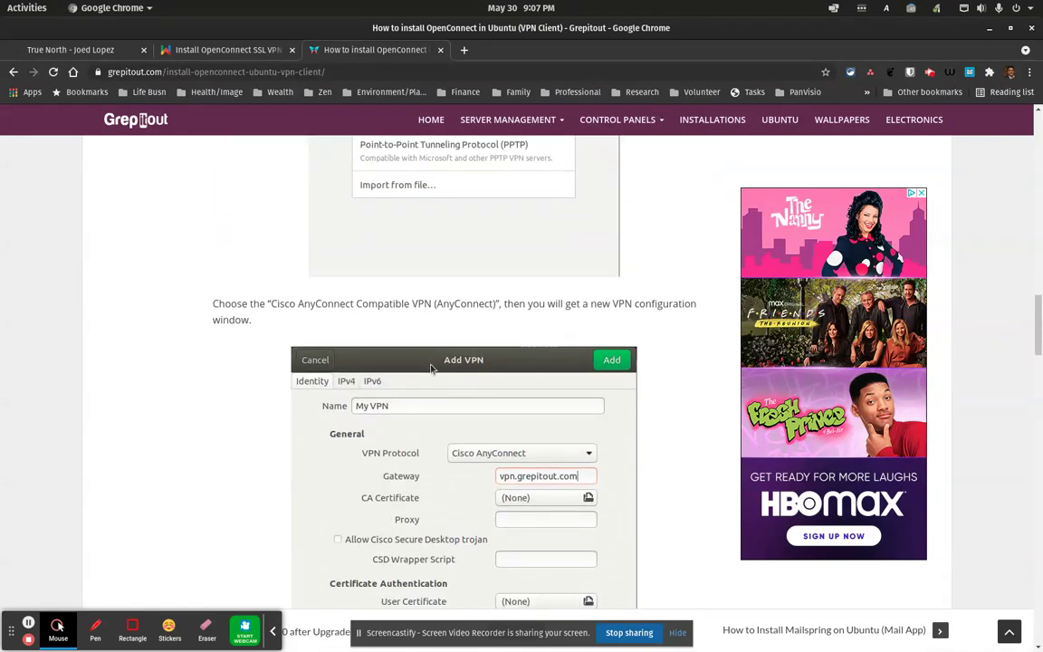
scroll(431, 369, "down", 2)
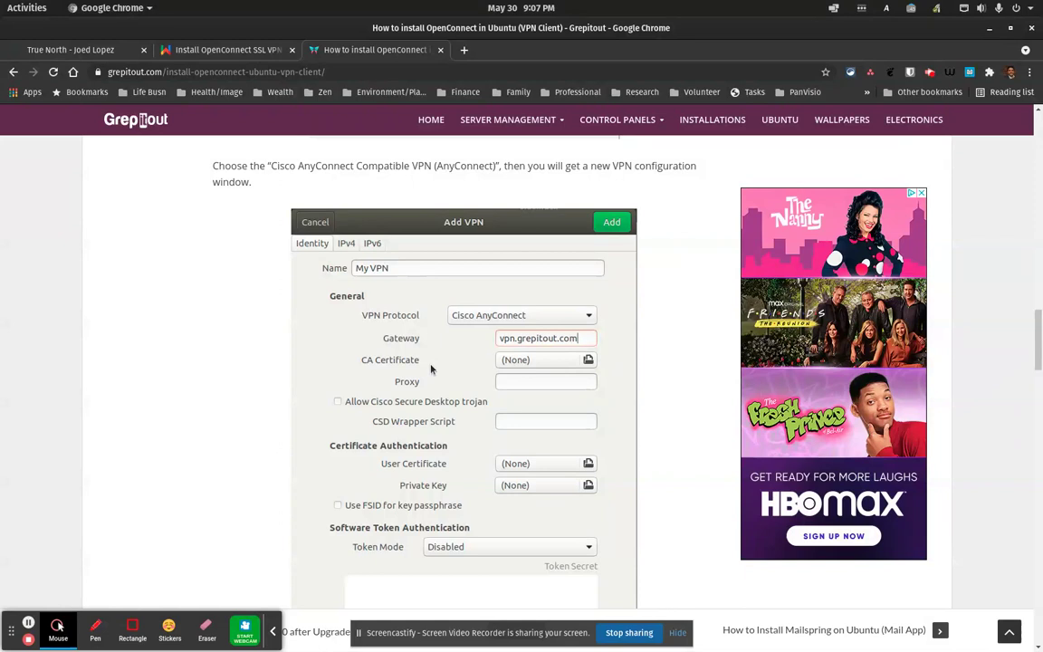
scroll(431, 369, "down", 2)
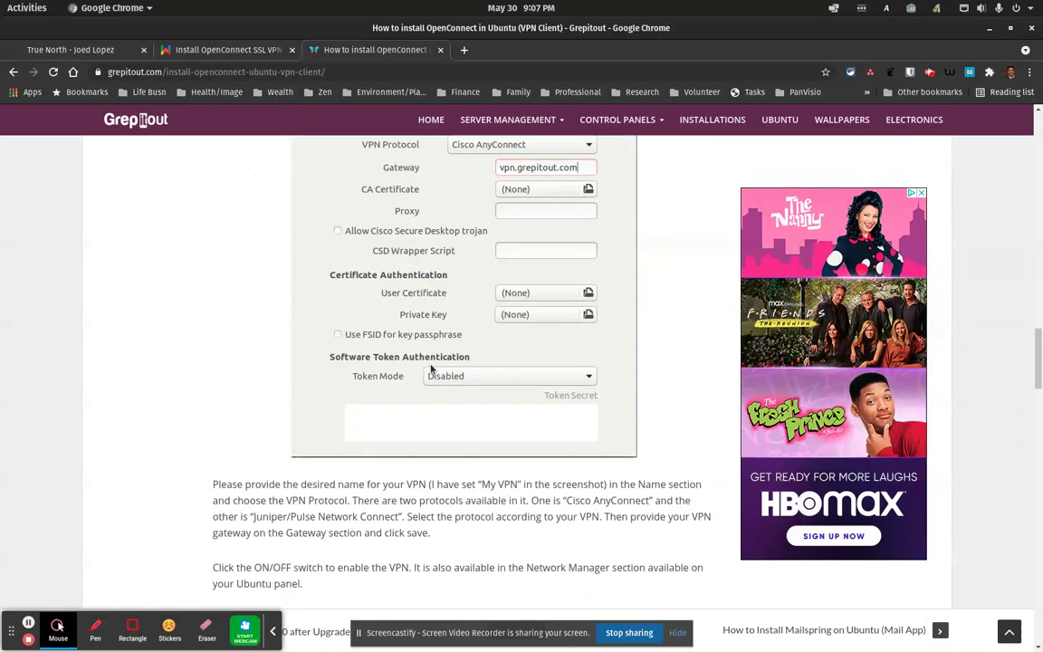
scroll(431, 368, "up", 3)
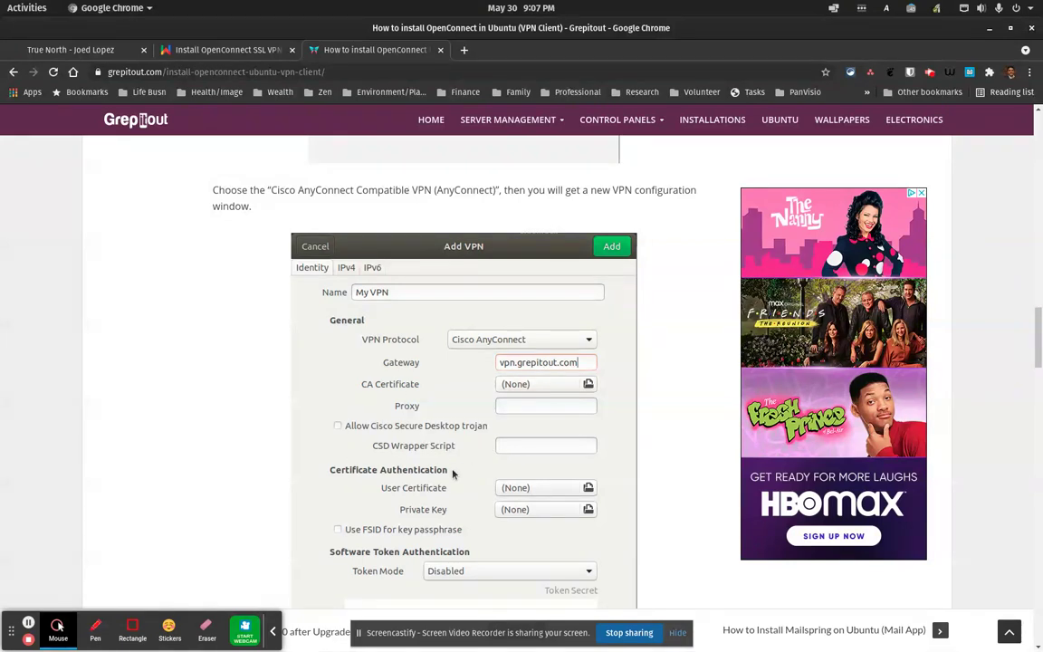
scroll(412, 469, "down", 5)
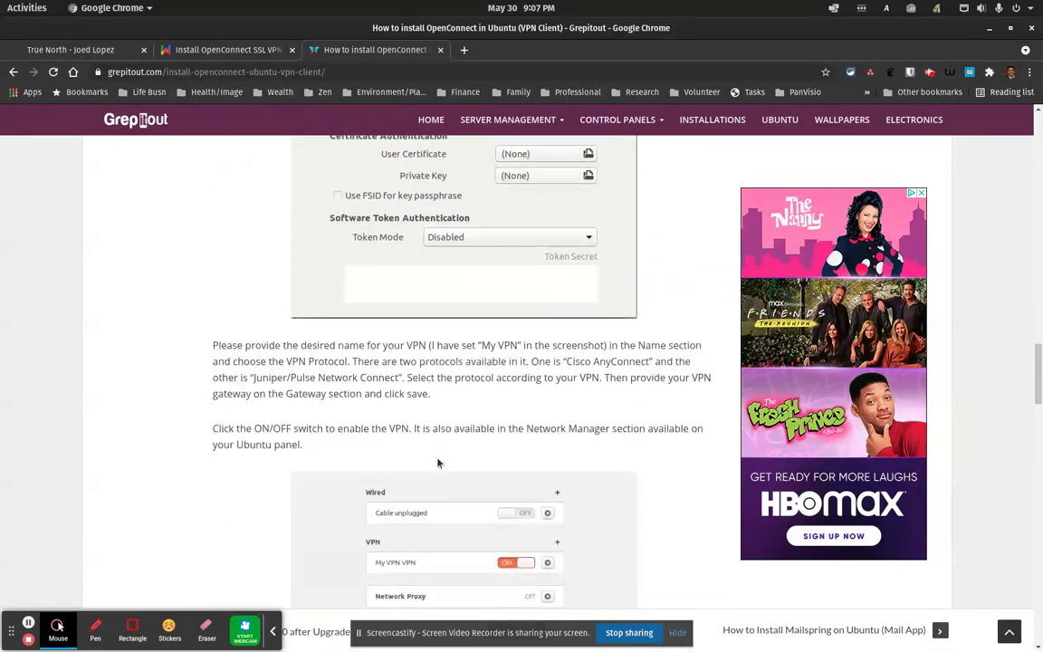
scroll(437, 462, "down", 3)
scroll(480, 343, "up", 6)
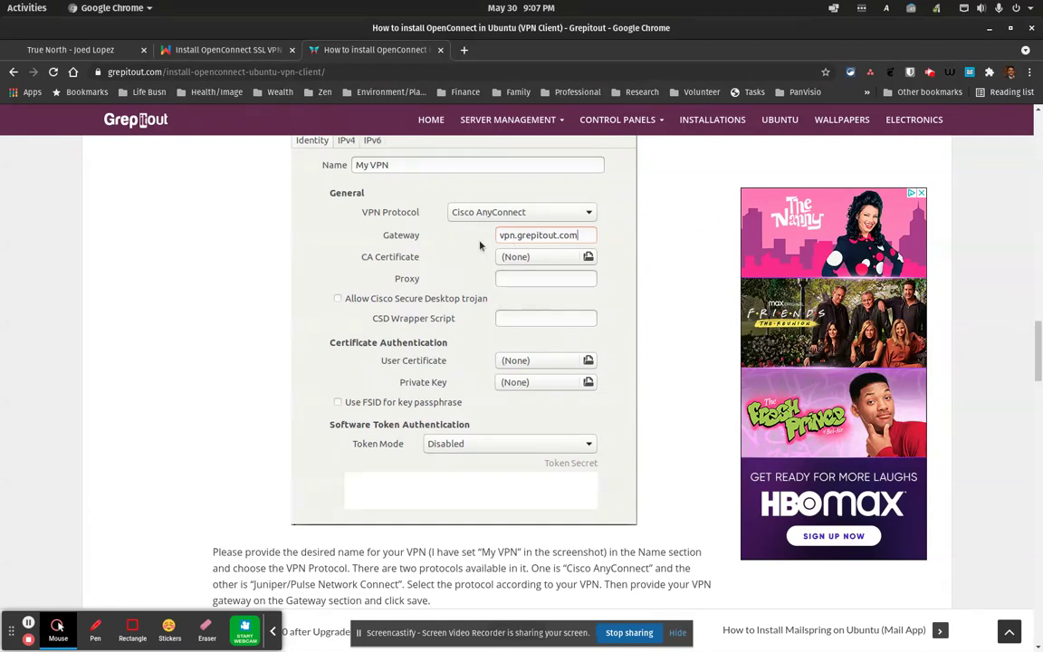
scroll(449, 367, "up", 2)
scroll(447, 379, "down", 3)
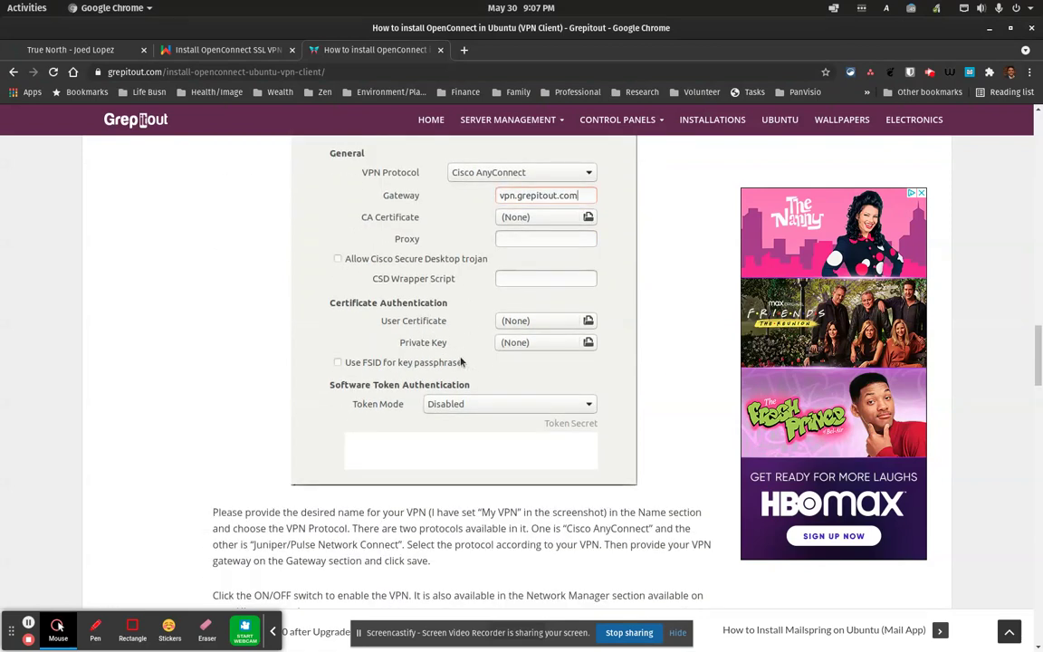
Read the article's remaining instructions on enabling the VPN, entering the login details and the two password fields
scroll(459, 362, "down", 4)
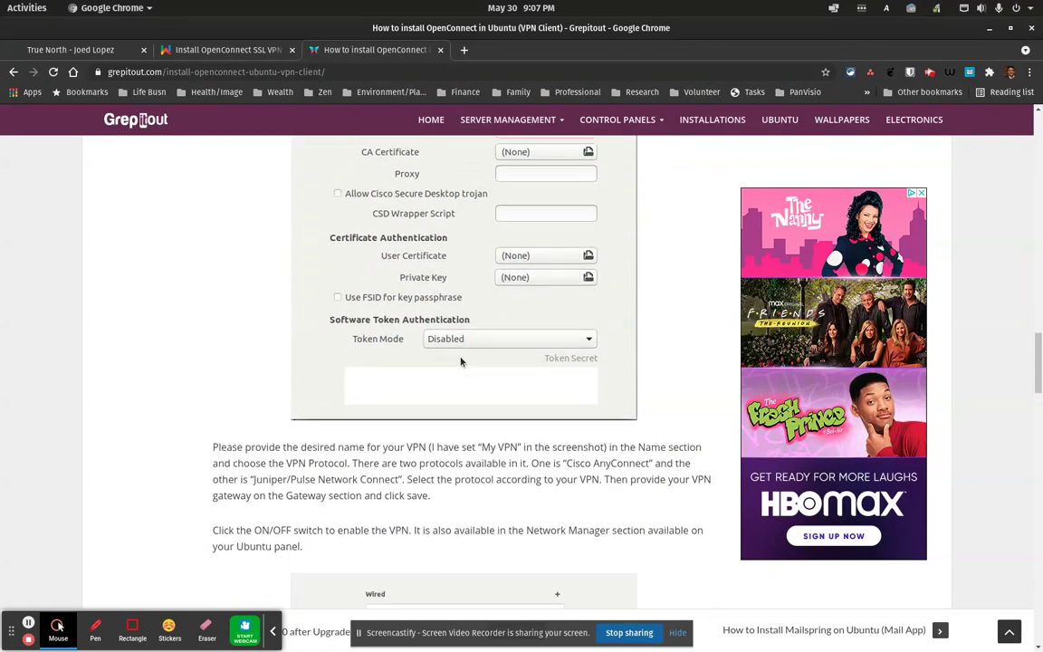
scroll(459, 362, "down", 3)
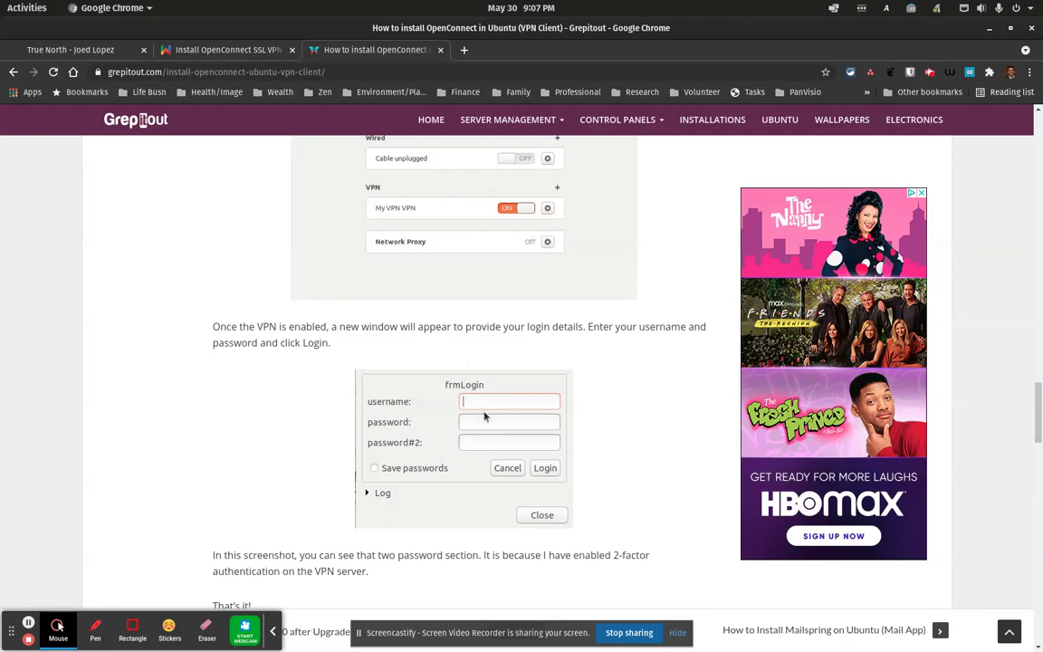
scroll(484, 418, "down", 3)
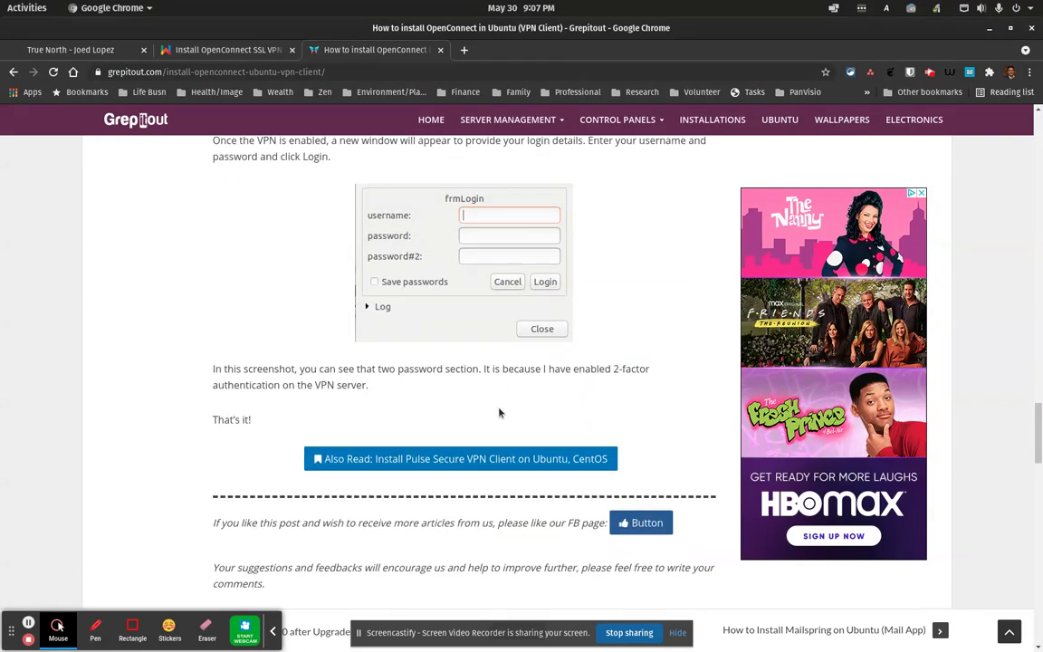
Return to the beginning of the article and highlight its title, "How to install OpenConnect in Ubuntu (VPN Client)"
scroll(499, 414, "up", 13)
scroll(500, 412, "up", 20)
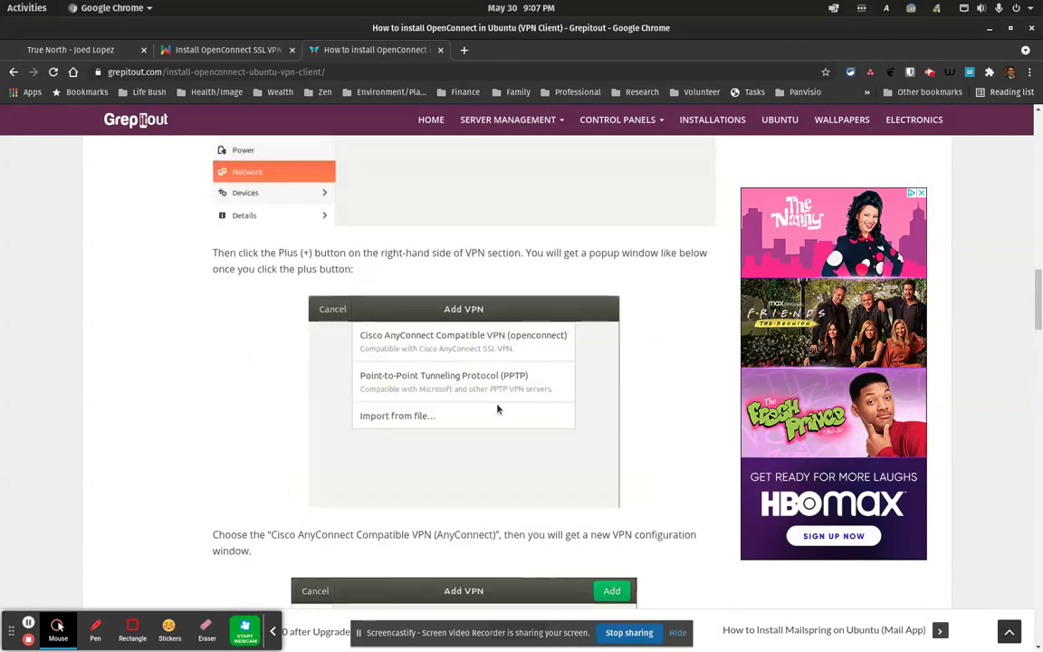
scroll(497, 409, "up", 2)
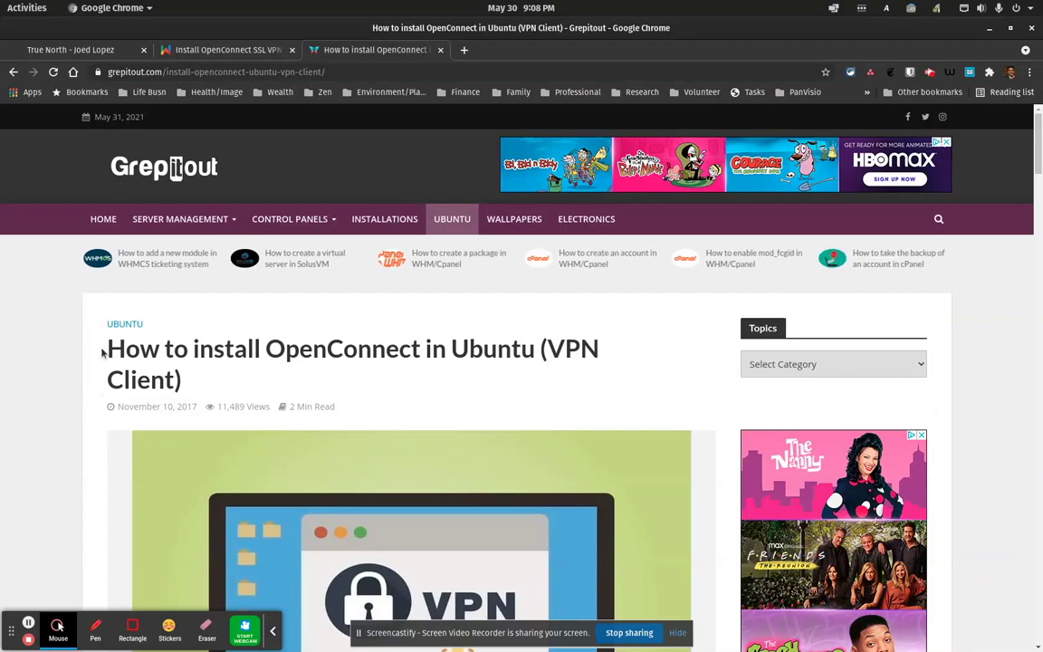
left_click_drag(109, 350, 203, 377)
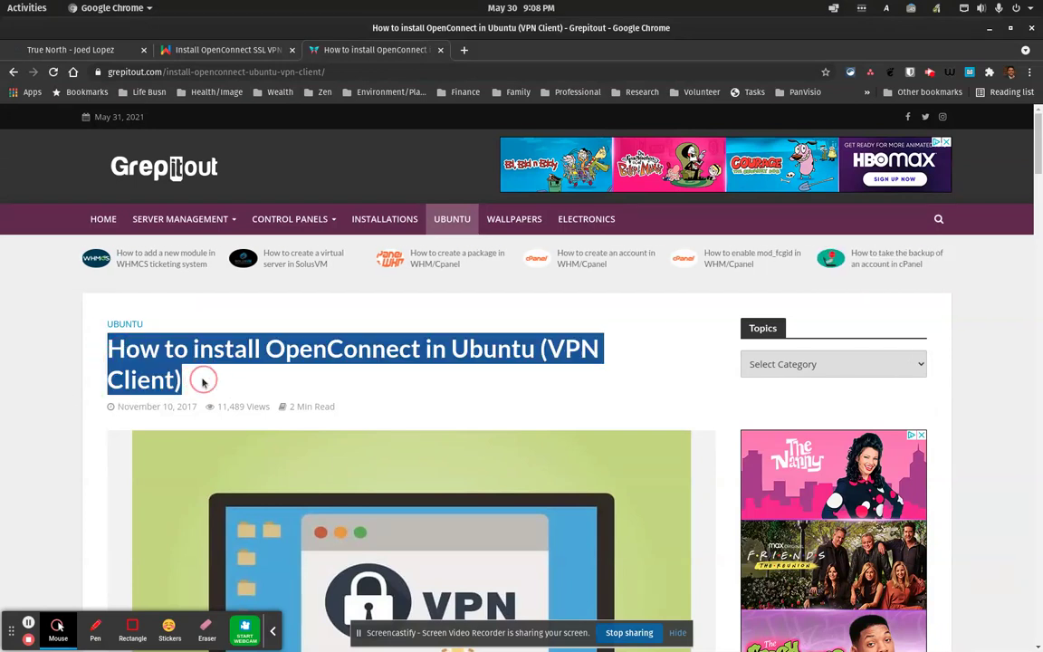